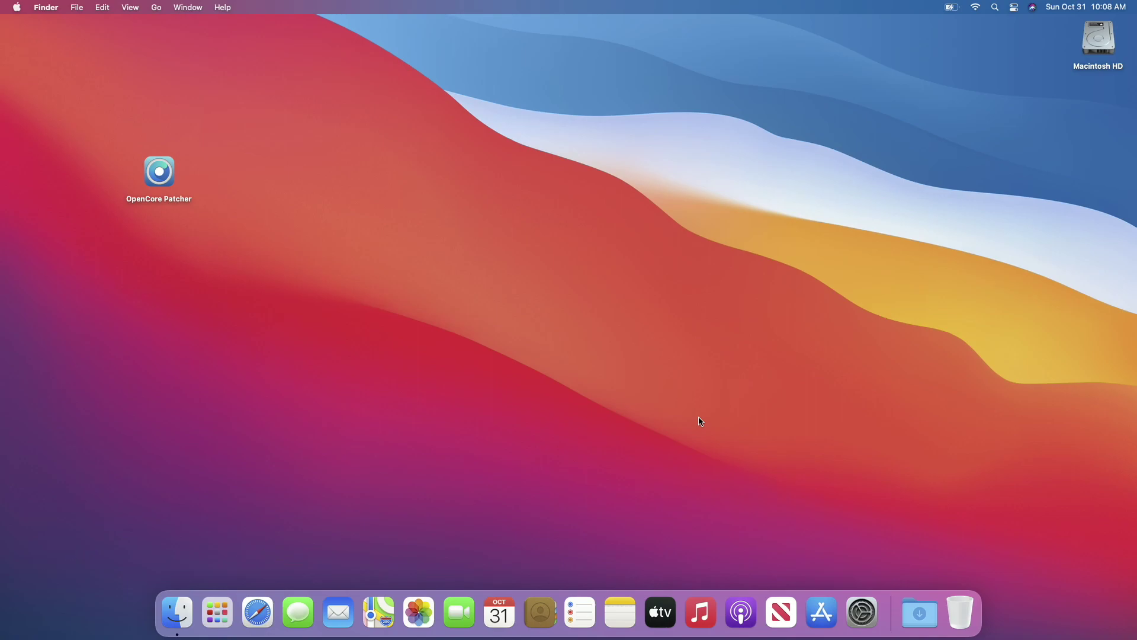
Step: Check in About This Mac that the model is MacBook Air (13-inch, Mid 2013)
left_click(17, 7)
left_click(19, 23)
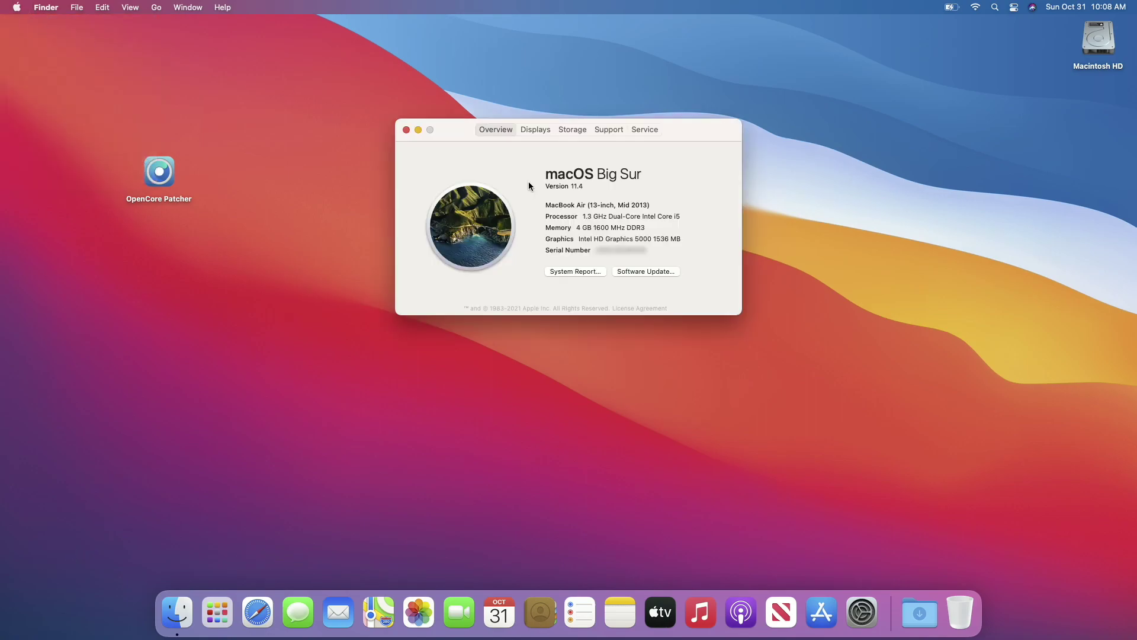
triple_click(610, 204)
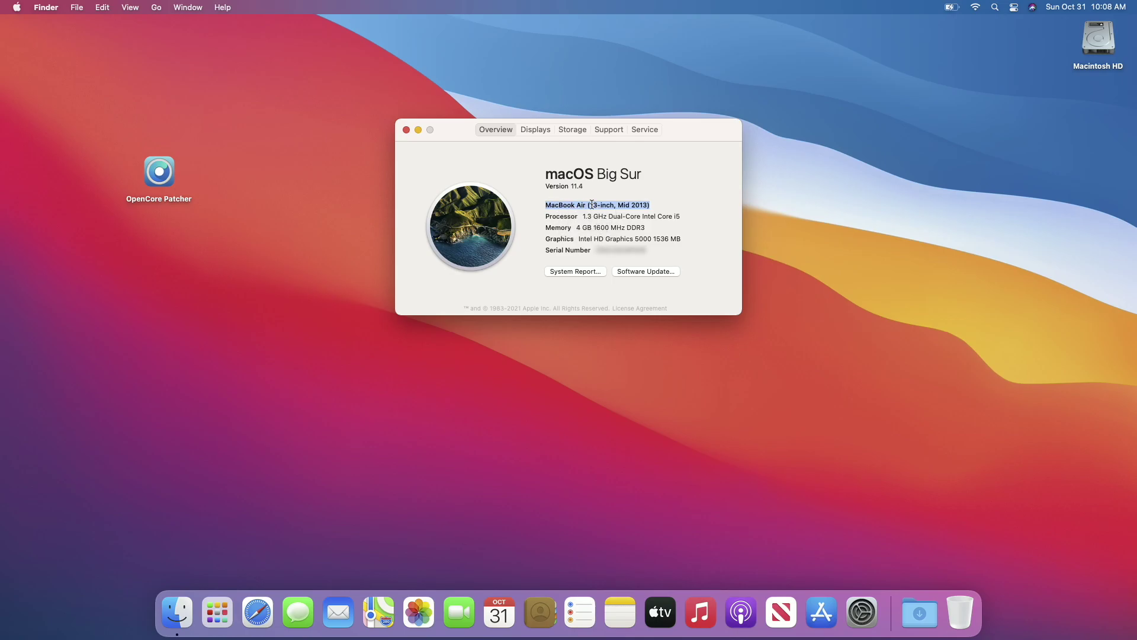
left_click(592, 204)
left_click(405, 129)
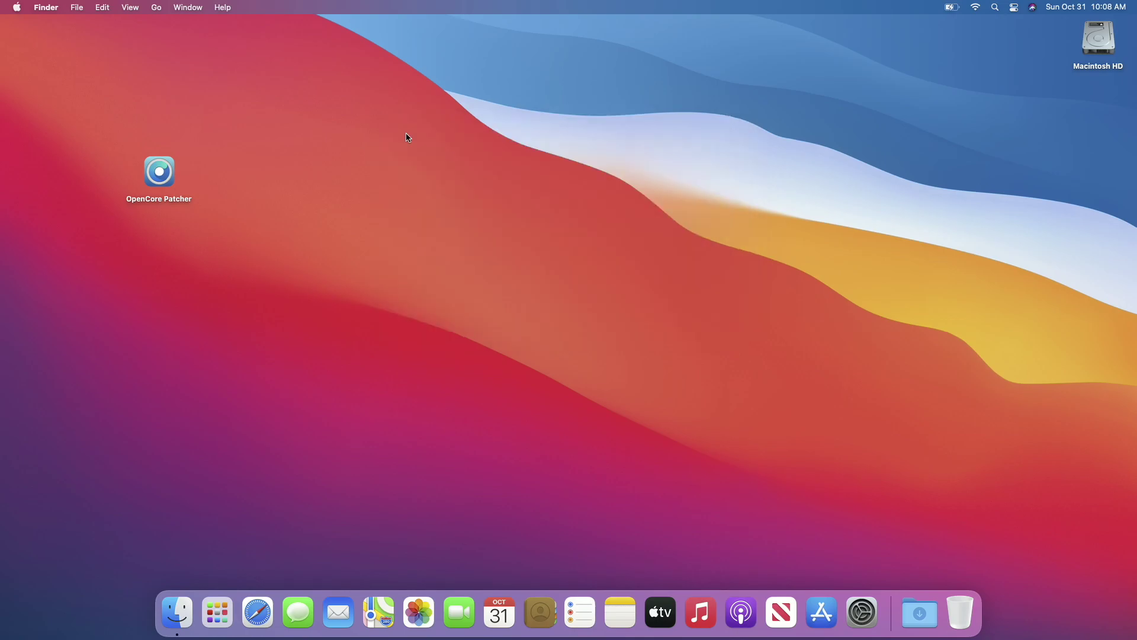
Step: Check Software Update for available updates, then dismiss them without installing
left_click(861, 612)
left_click(394, 329)
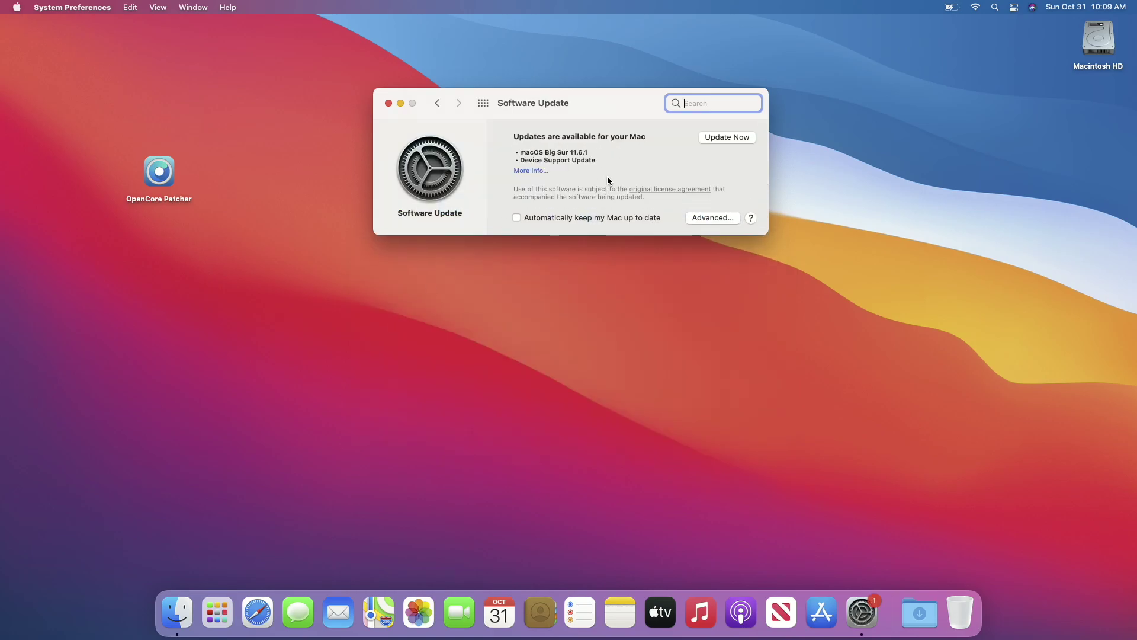
left_click(531, 172)
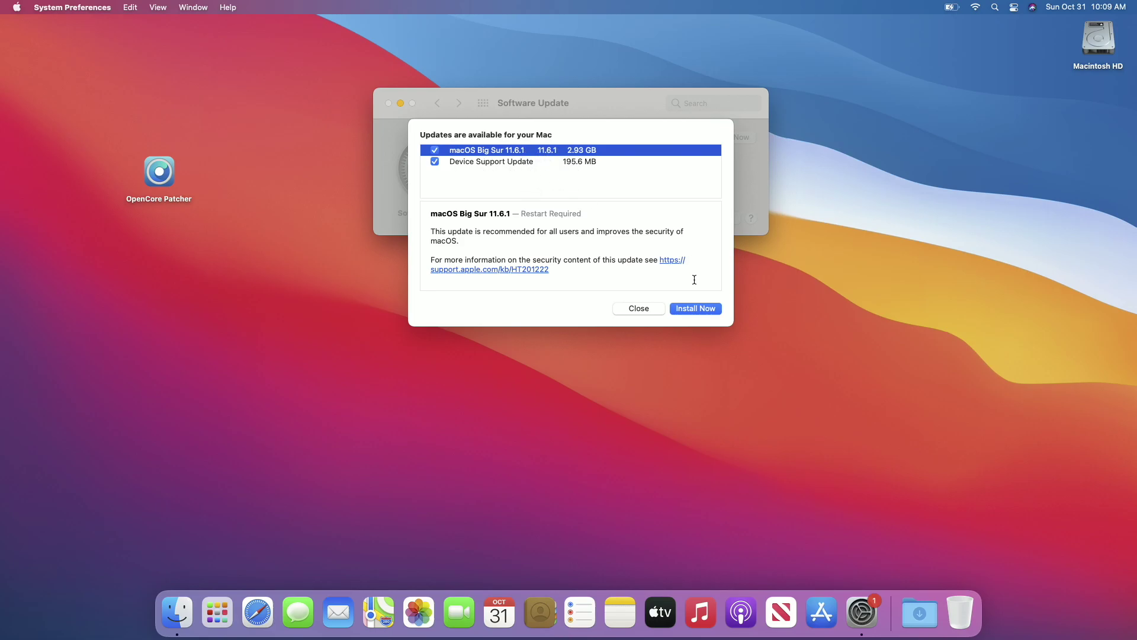
left_click(654, 308)
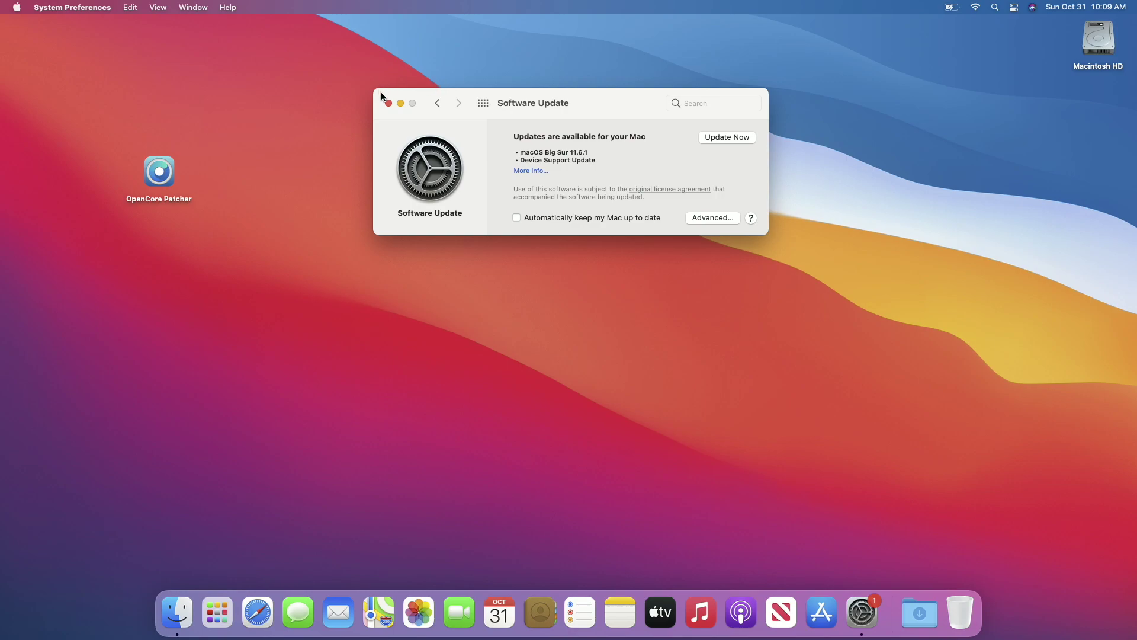
left_click(389, 104)
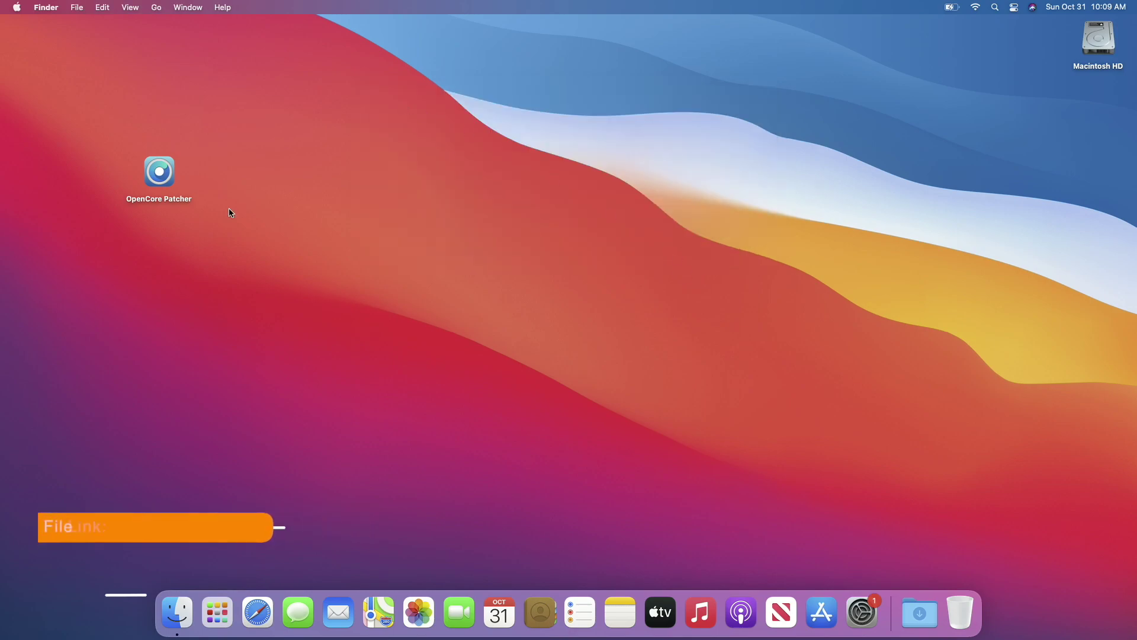
Step: Launch OpenCore Patcher and build and install OpenCore onto the APPLE SSD
left_click(167, 184)
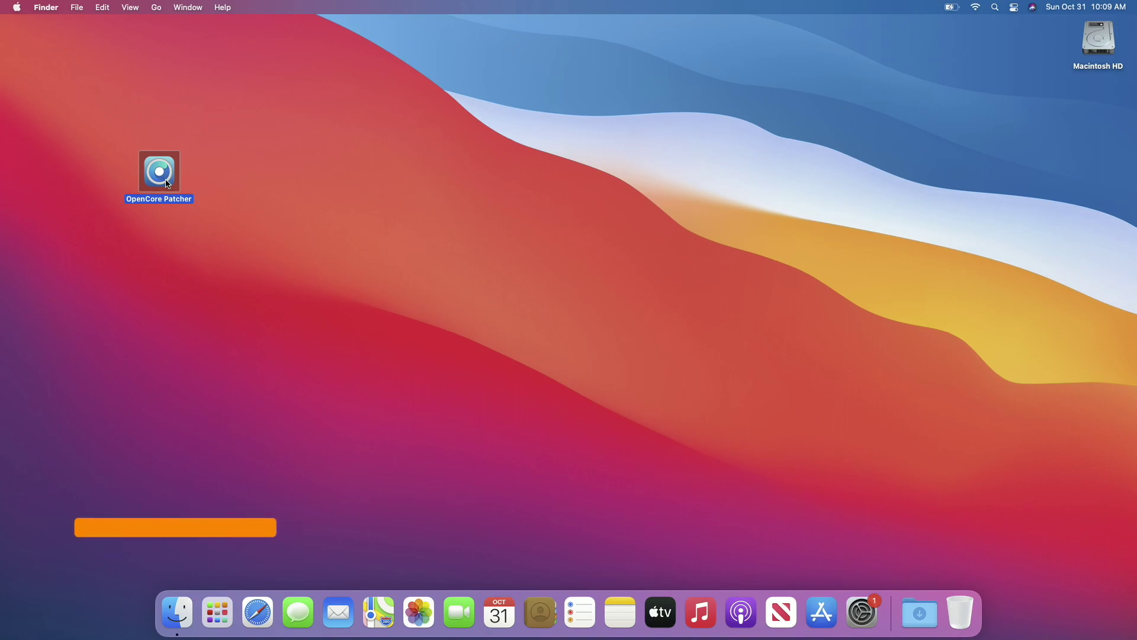
left_click(157, 176)
right_click(157, 176)
left_click(169, 177)
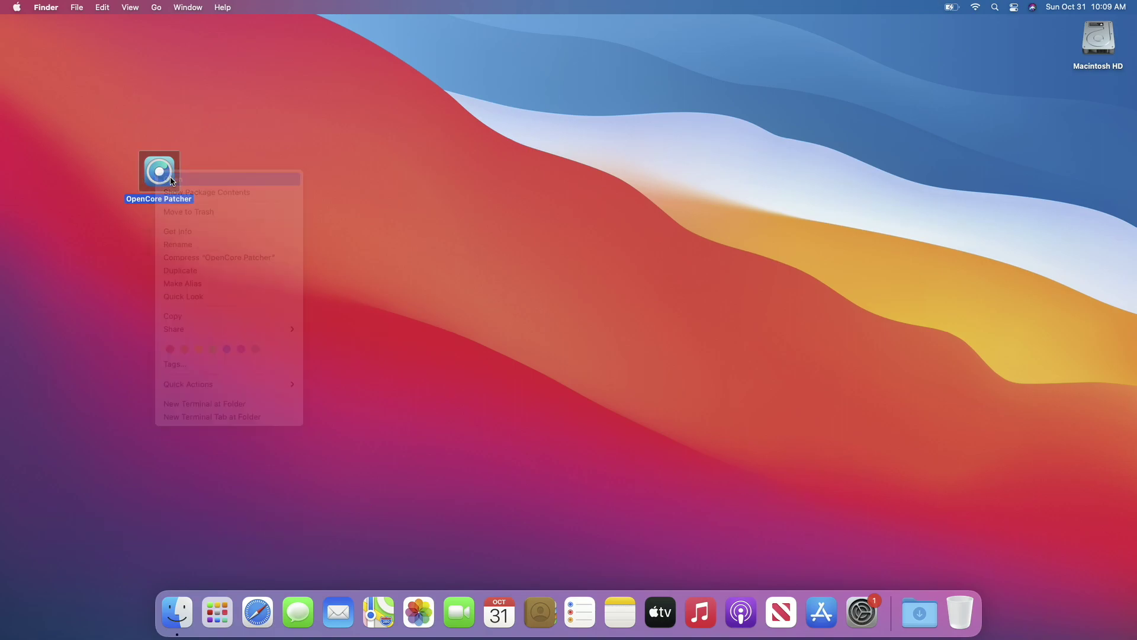
left_click(499, 359)
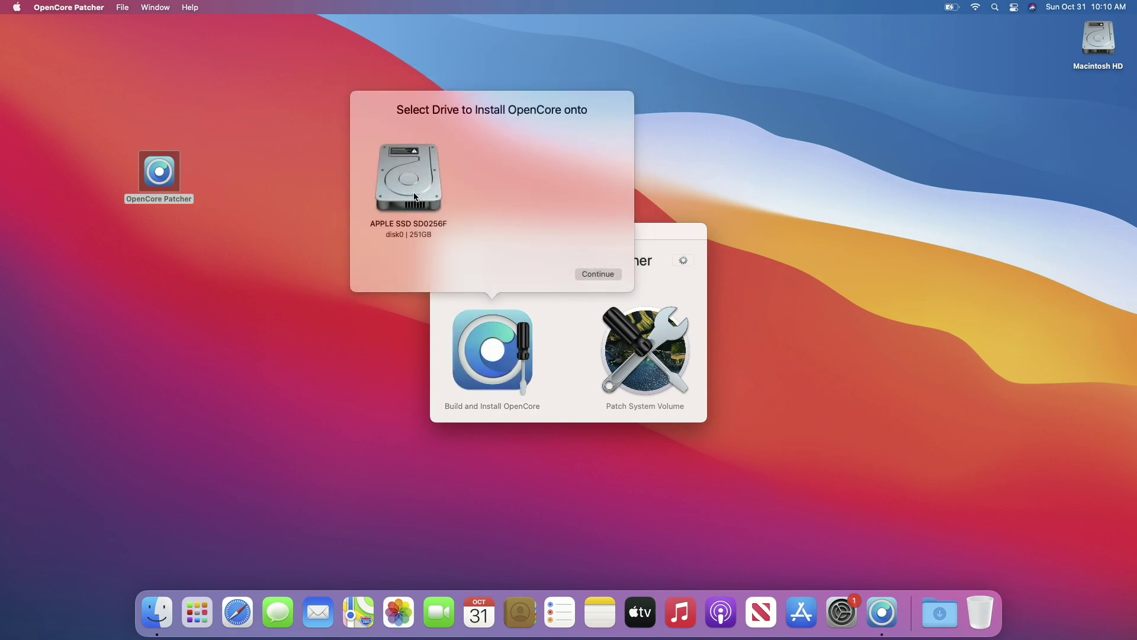
left_click(417, 199)
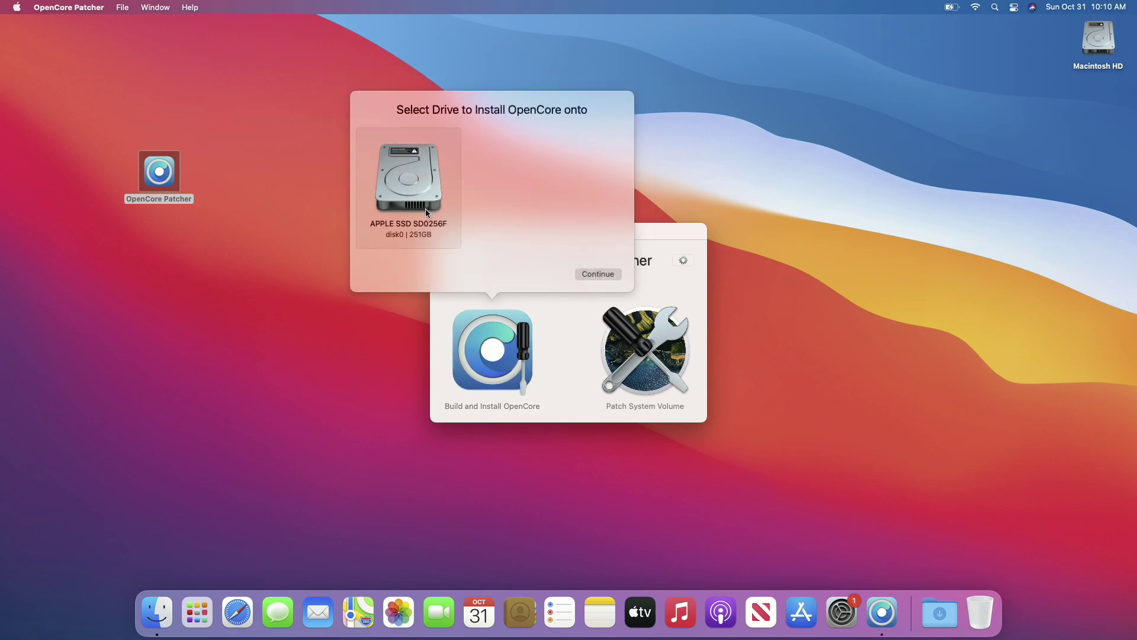
left_click(616, 275)
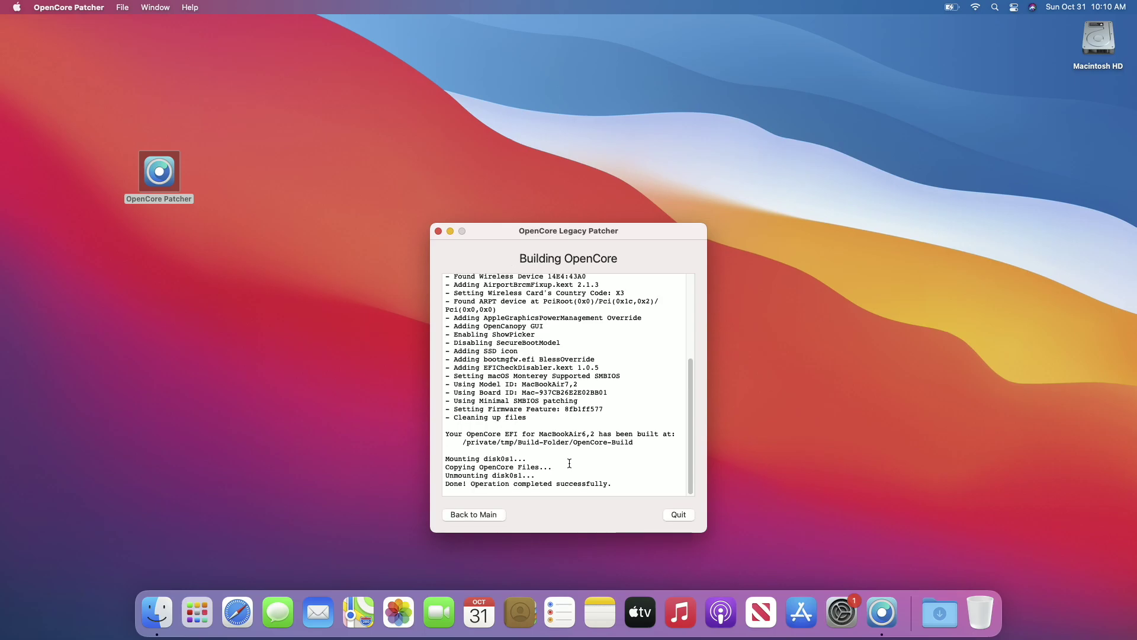
Step: Confirm the build log reports success, then quit OpenCore Patcher
triple_click(548, 483)
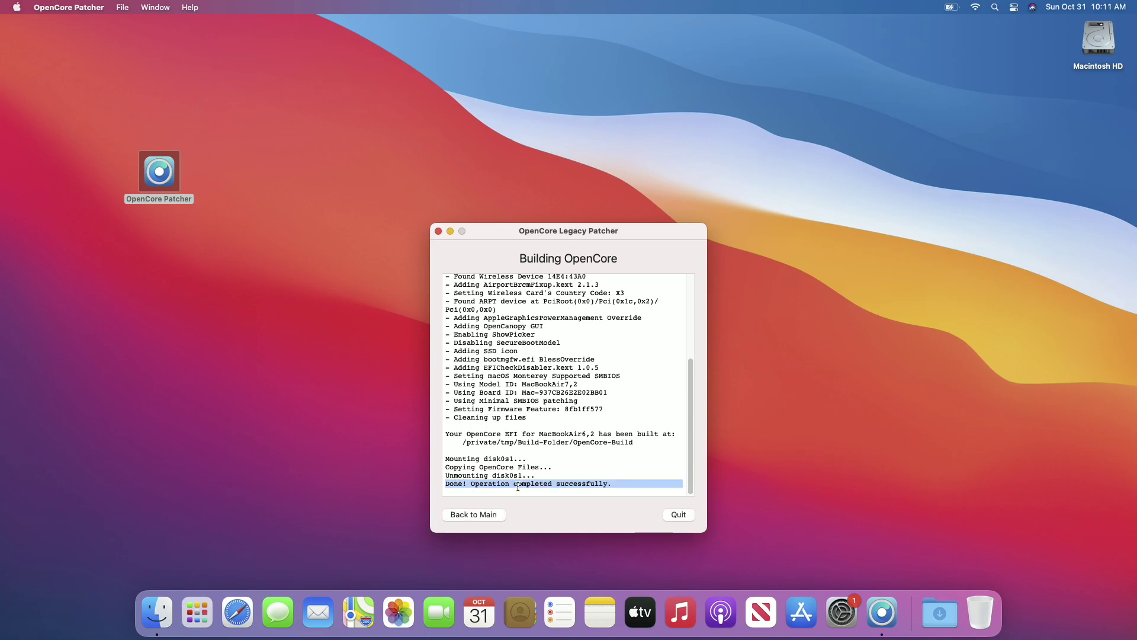
left_click(548, 484)
left_click(678, 514)
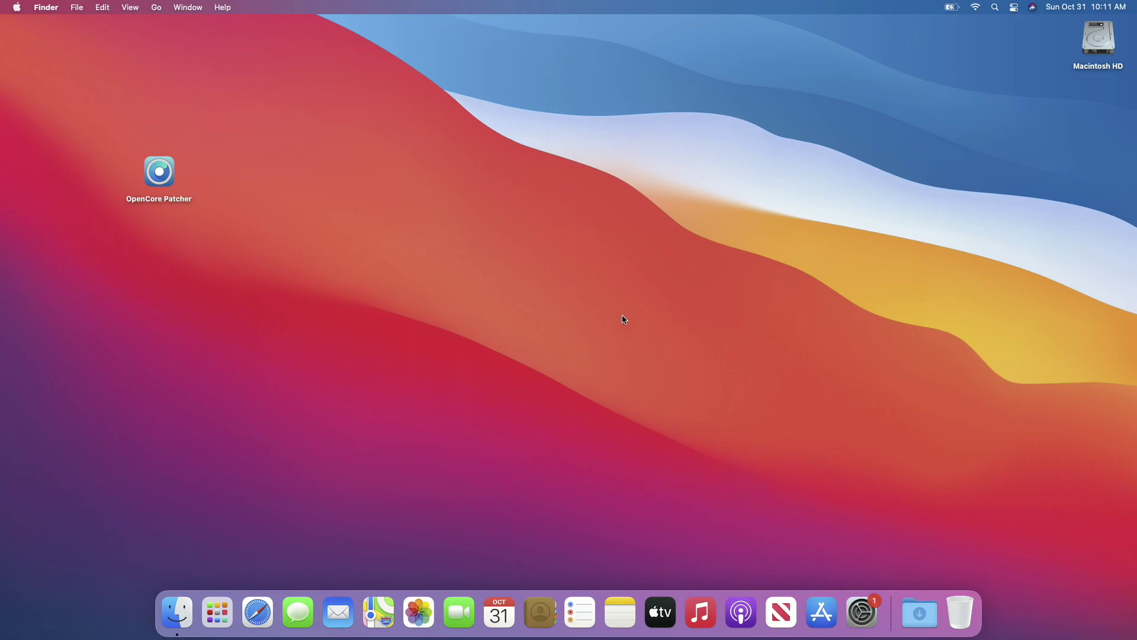
Step: Restart the Mac without reopening windows and boot from the EFI Boot entry
left_click(17, 7)
left_click(78, 134)
left_click(589, 195)
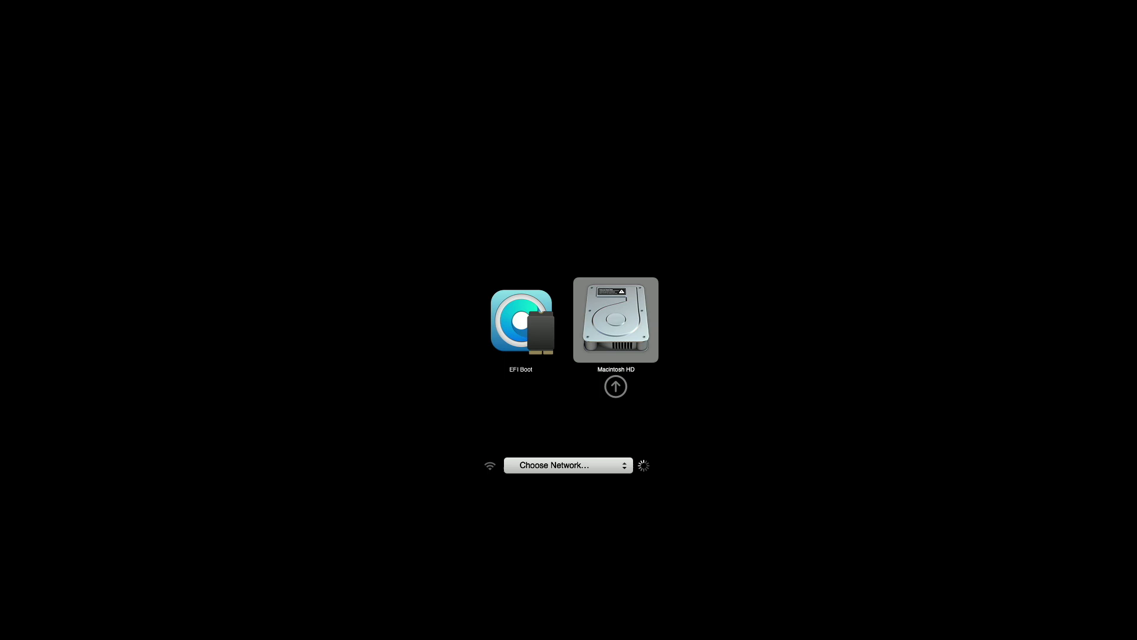
key("Left")
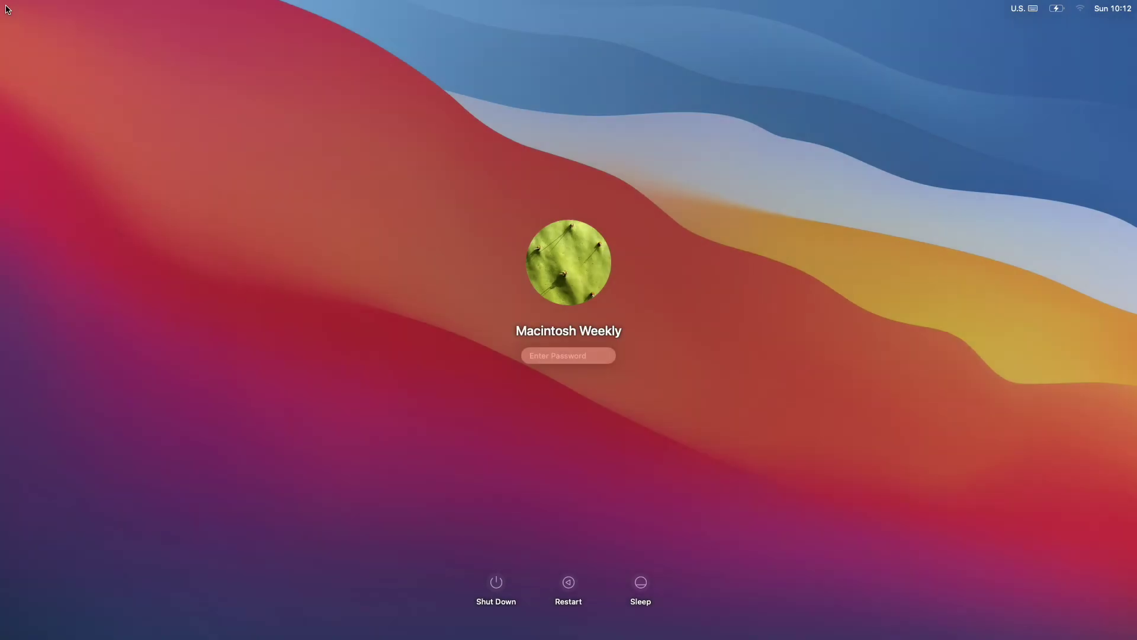
Step: Log in with the account password and start the macOS Monterey 12.0.1 upgrade from Software Update
type("••••")
key("Return")
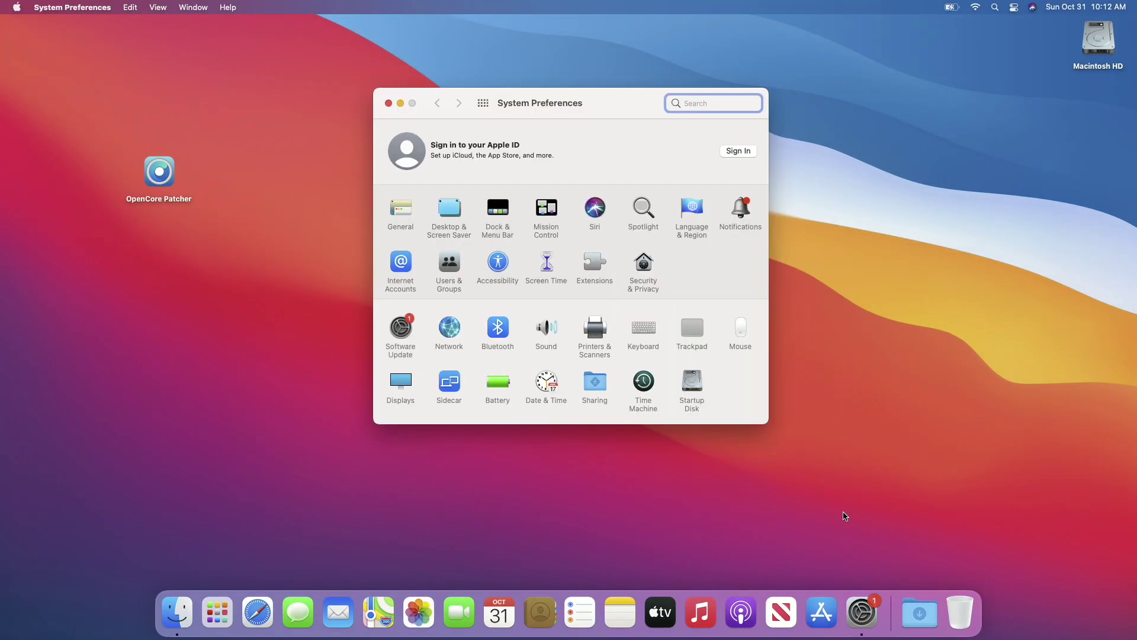
left_click(401, 330)
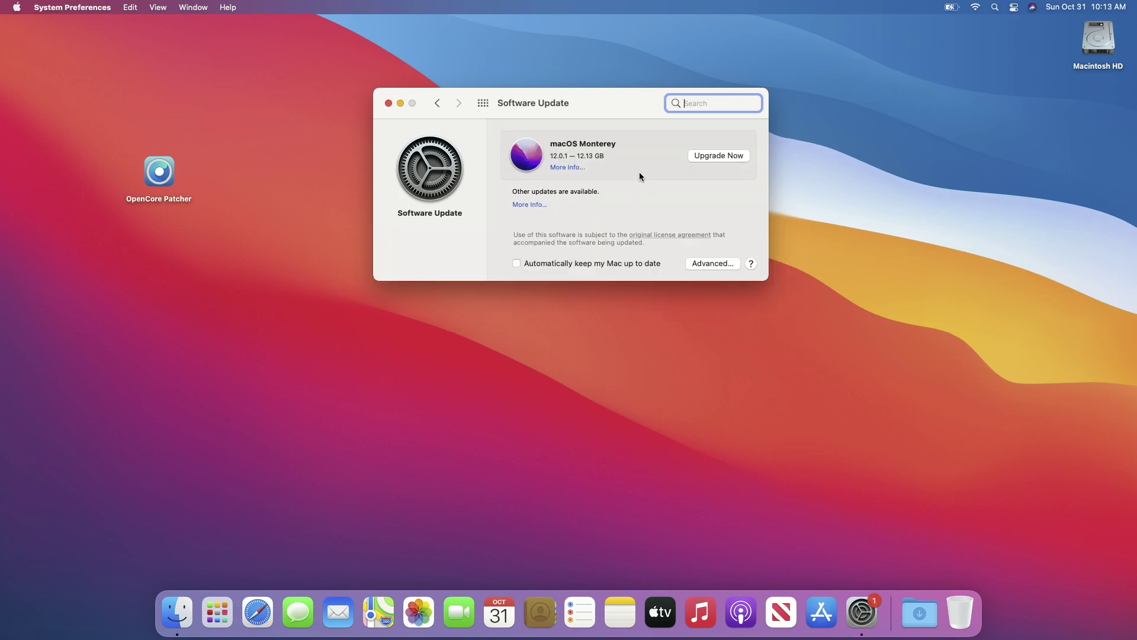
left_click(714, 157)
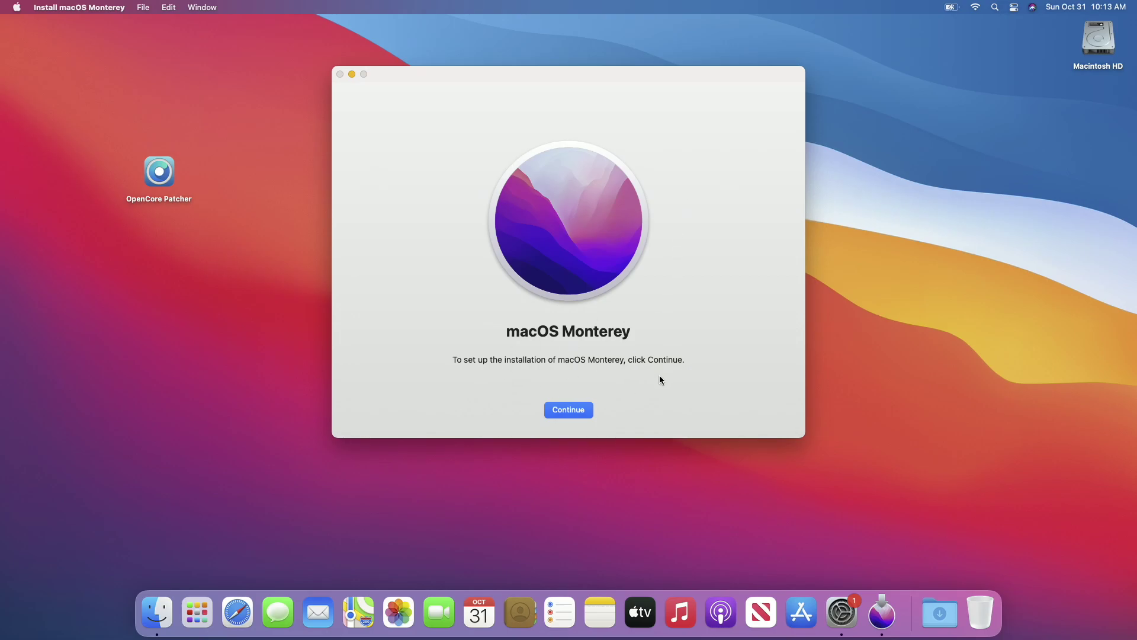
Step: Browse the installed apps, then return to the Monterey installer window
left_click(199, 613)
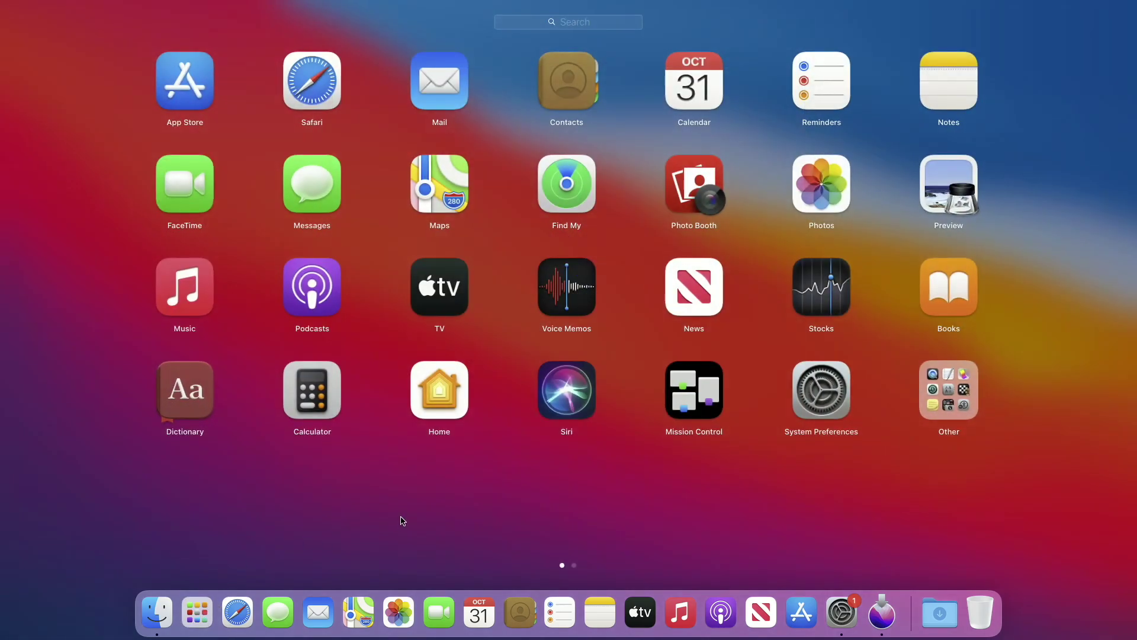
scroll(402, 521, "down", 2)
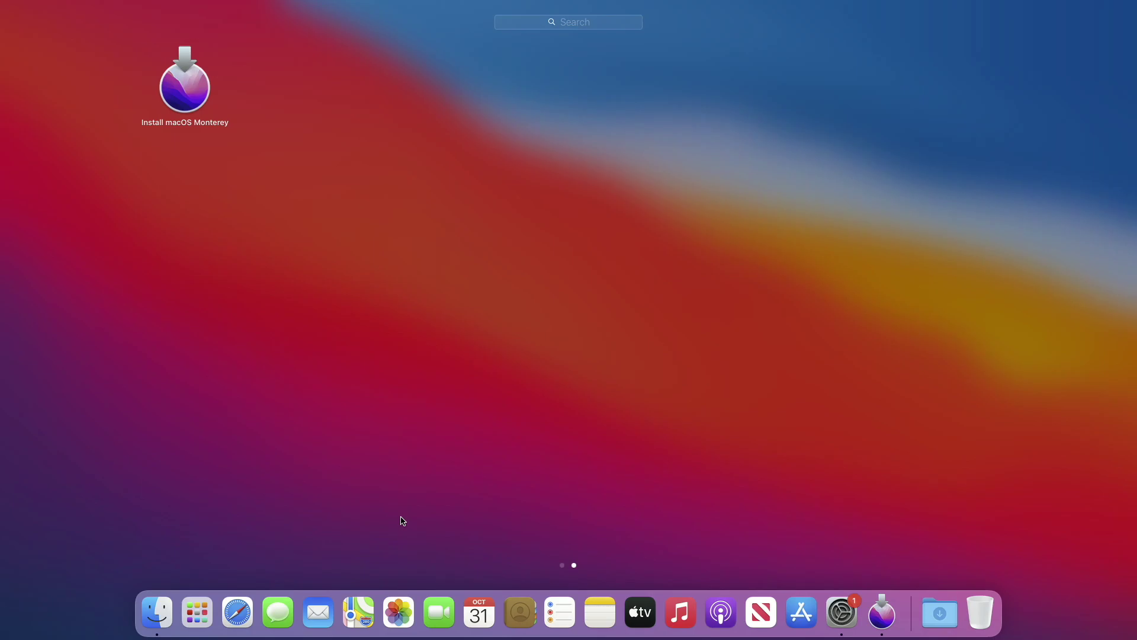
scroll(402, 521, "up", 2)
left_click(436, 516)
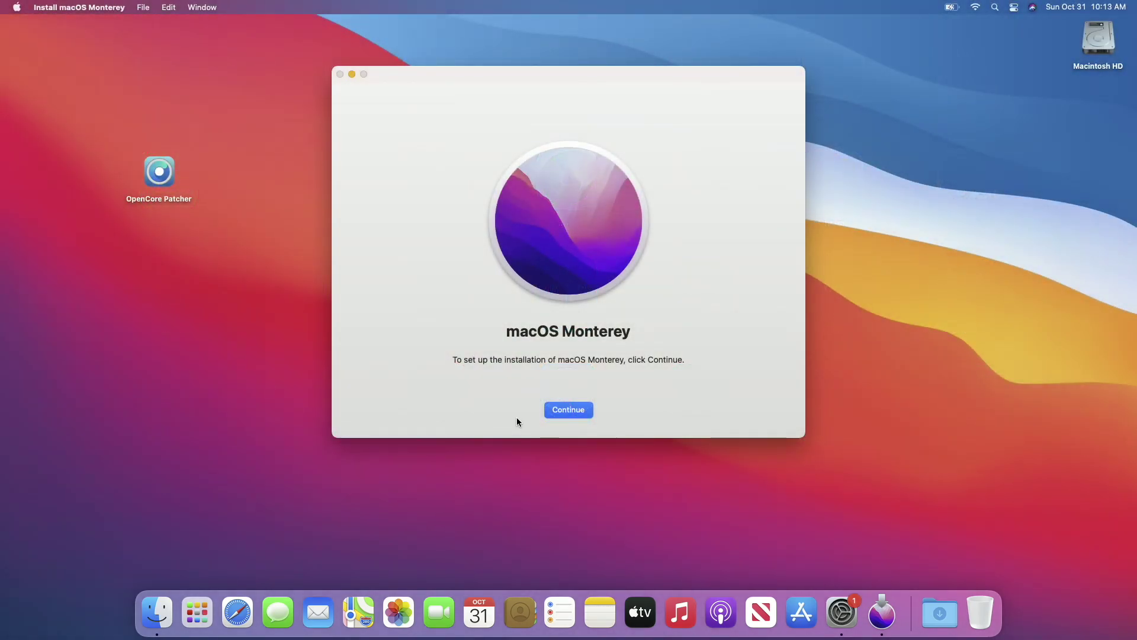
Step: Accept the license, install onto Macintosh HD, and authorize with the administrator password
left_click(568, 411)
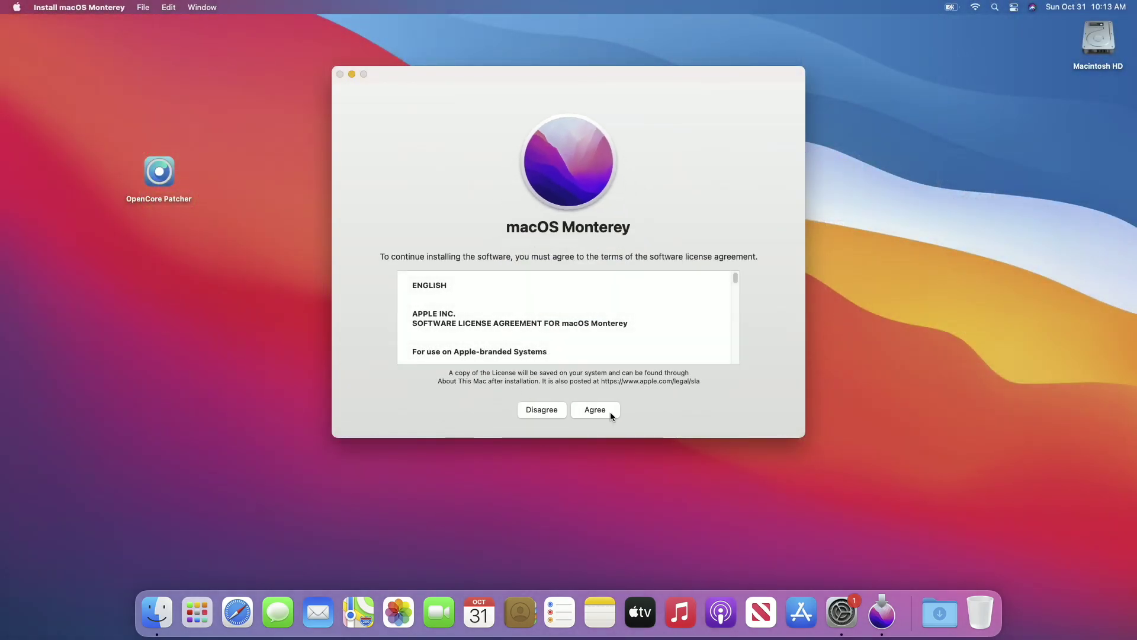
left_click(610, 411)
left_click(617, 297)
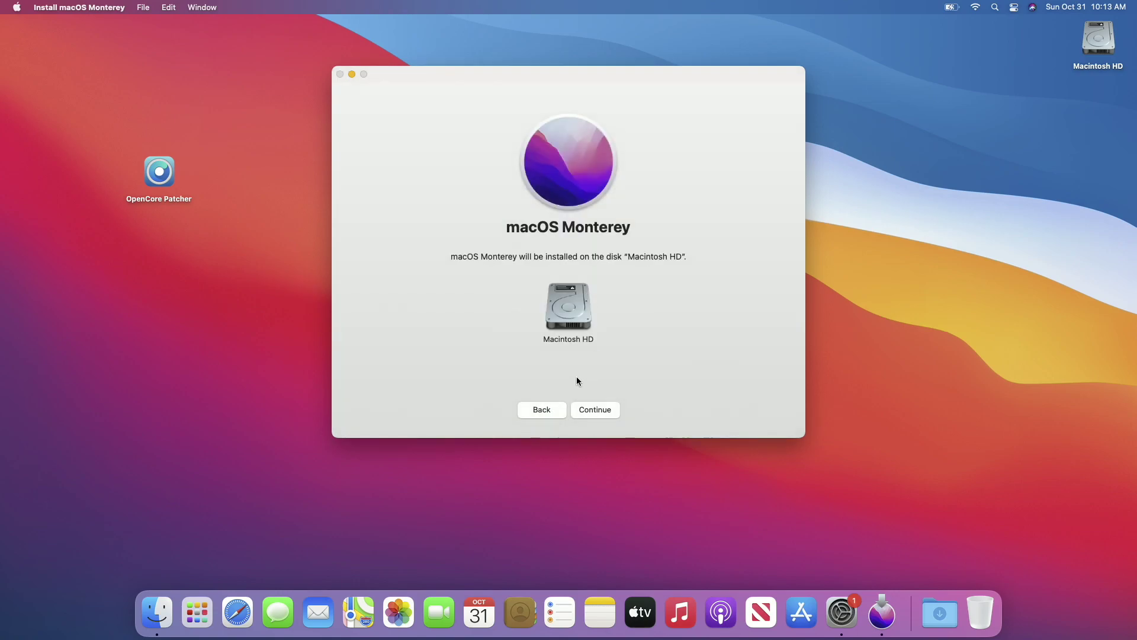
left_click(601, 410)
type("**")
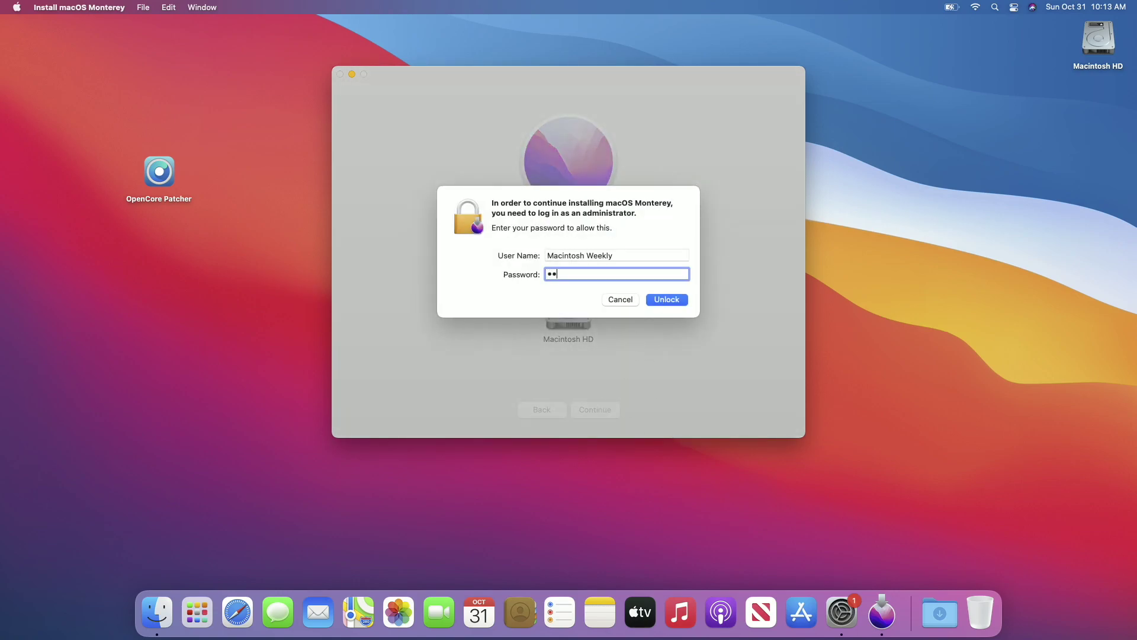
type("***")
left_click(666, 299)
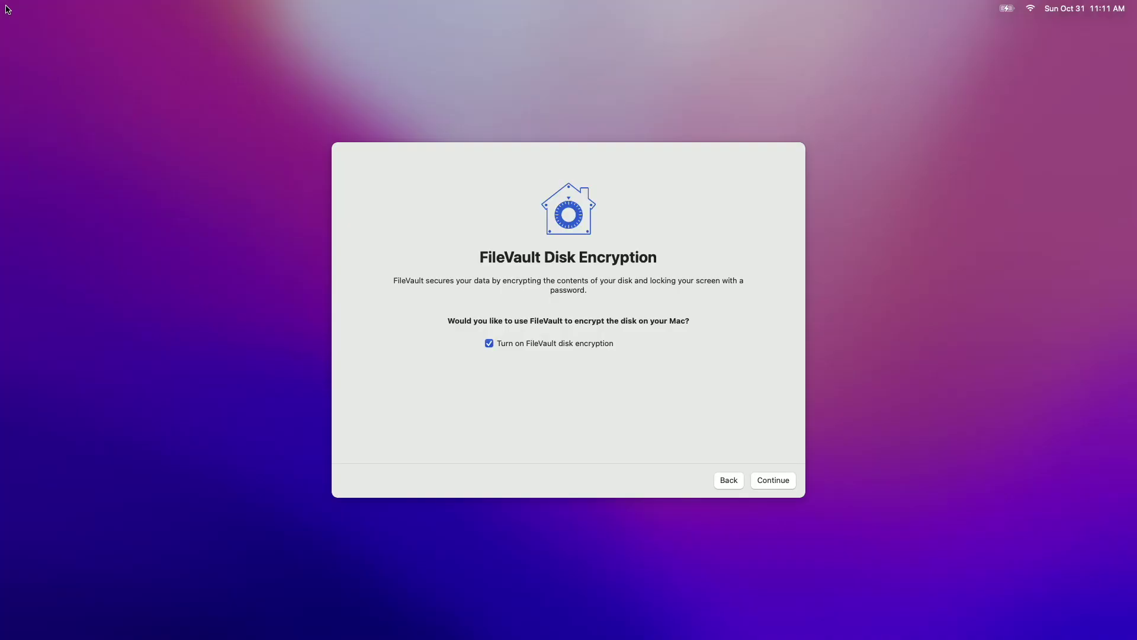
Step: Untick FileVault disk encryption and continue to finish Setup Assistant
left_click(578, 343)
left_click(781, 481)
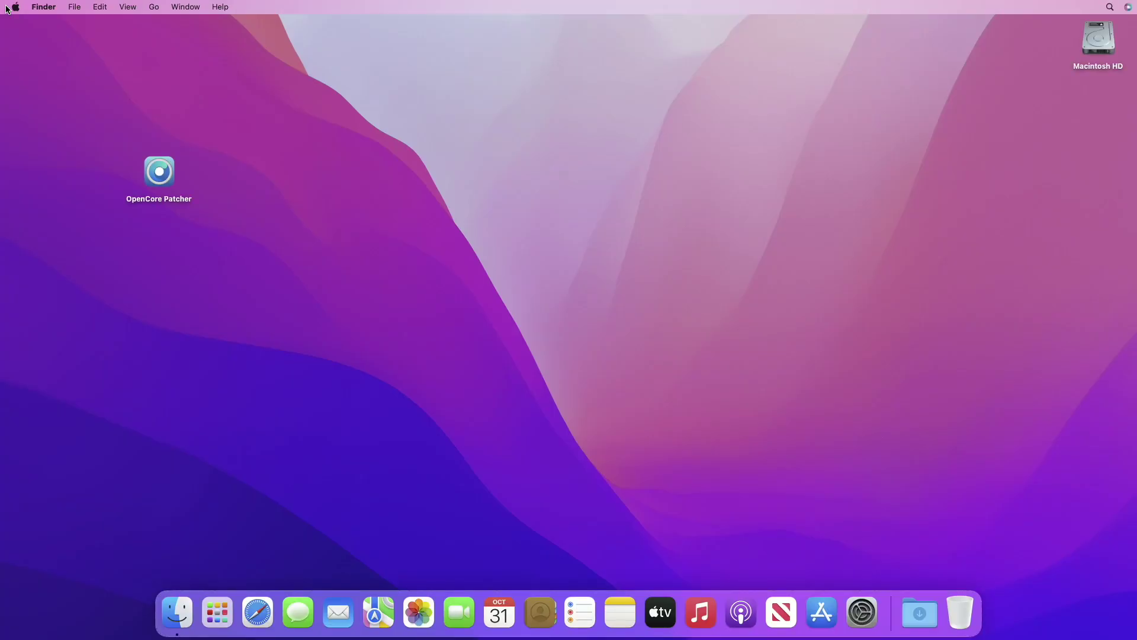
Step: Open About This Mac and reveal build 12.0.1 (21A559) on the MacBook Air (13-inch, Mid 2013)
left_click(11, 7)
left_click(14, 24)
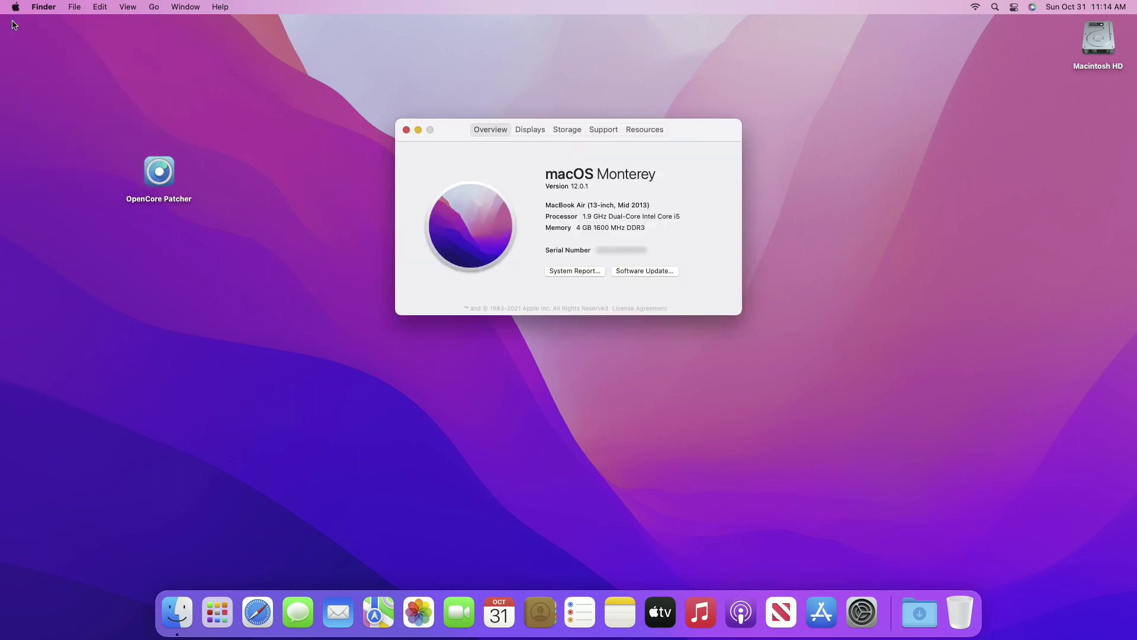
triple_click(626, 204)
left_click(580, 185)
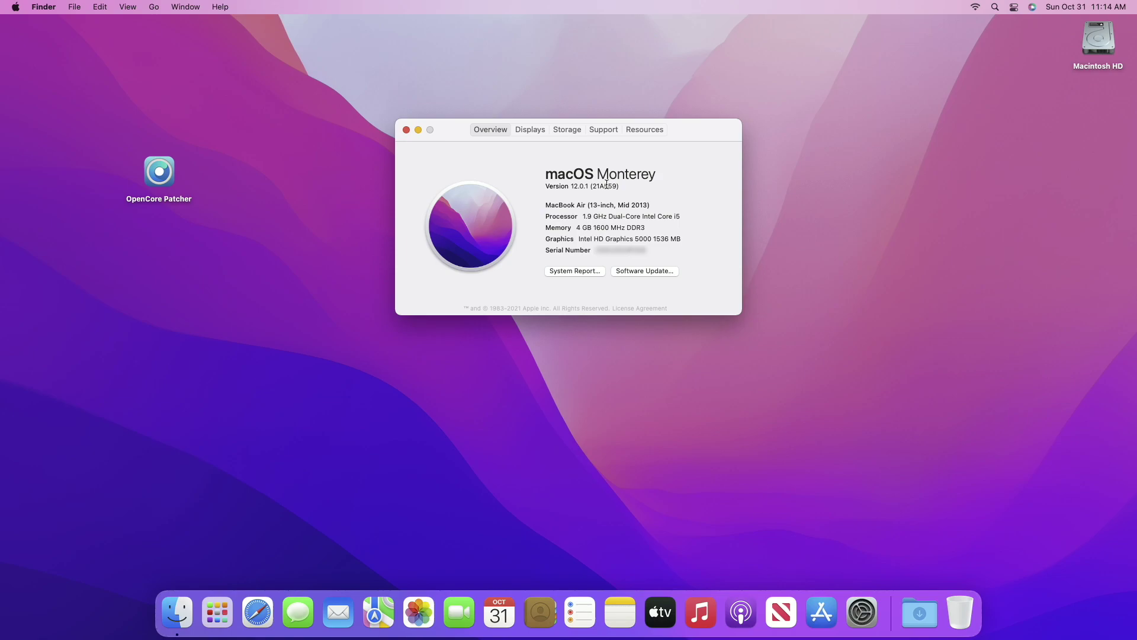
triple_click(606, 185)
left_click(595, 189)
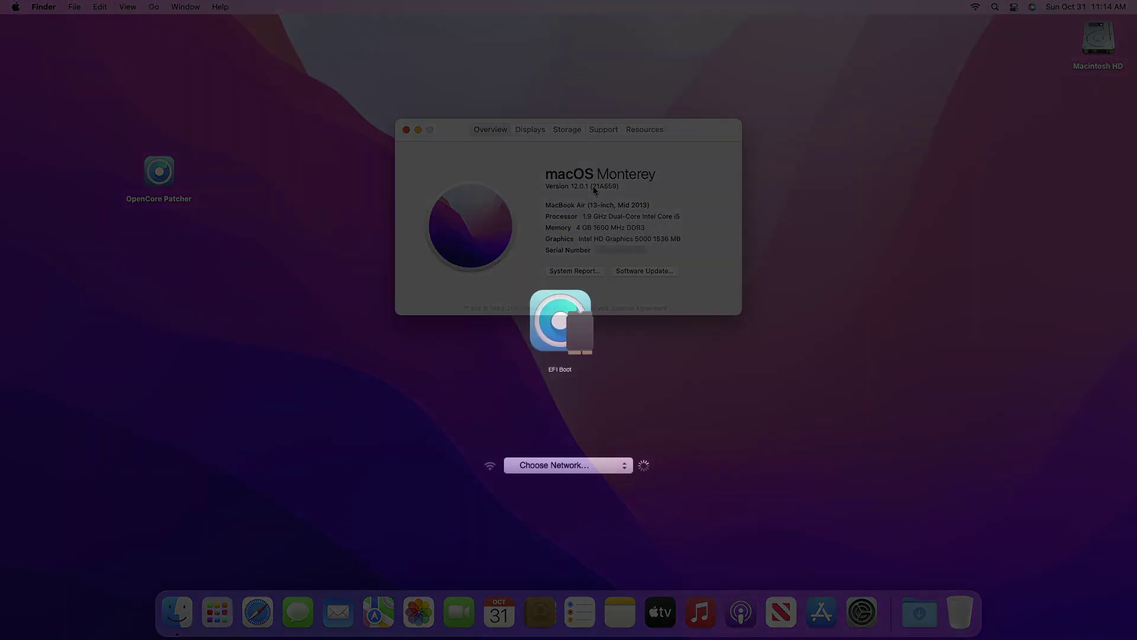
Step: Select EFI Boot in macOS Startup Manager to boot into Monterey
key("Left")
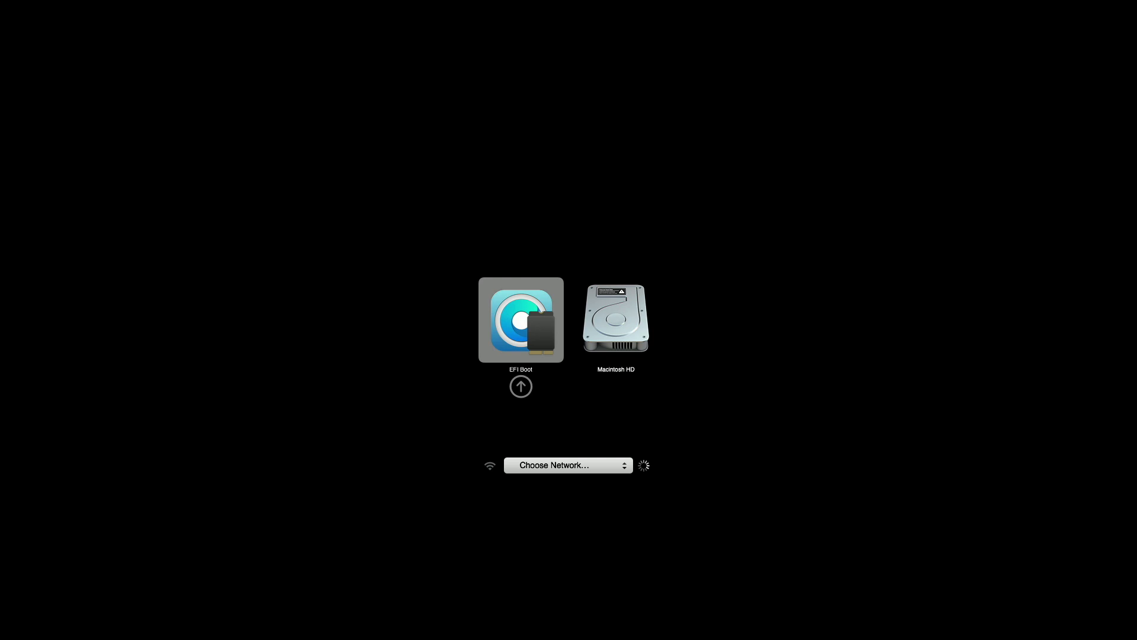